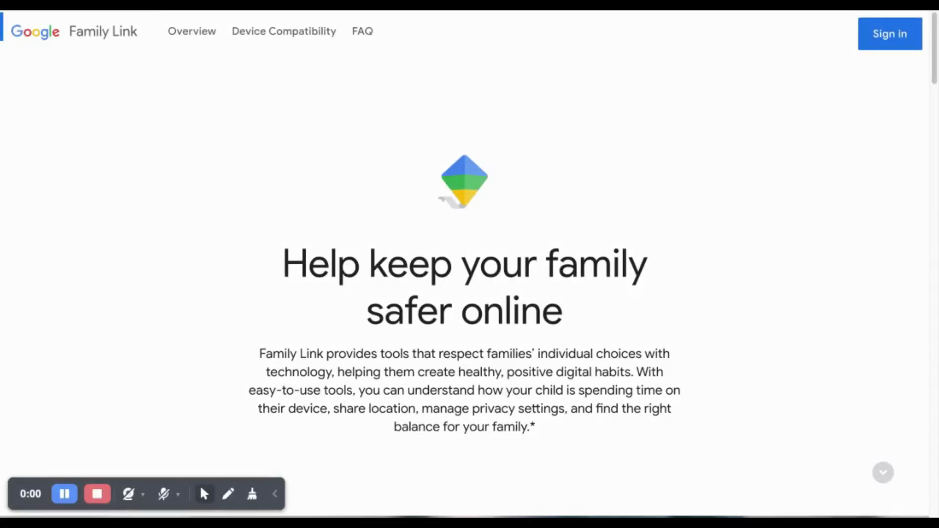
# Scroll down the Family Link homepage to the Get the app now section with store badges
pyautogui.scroll(-9, 465, 283)
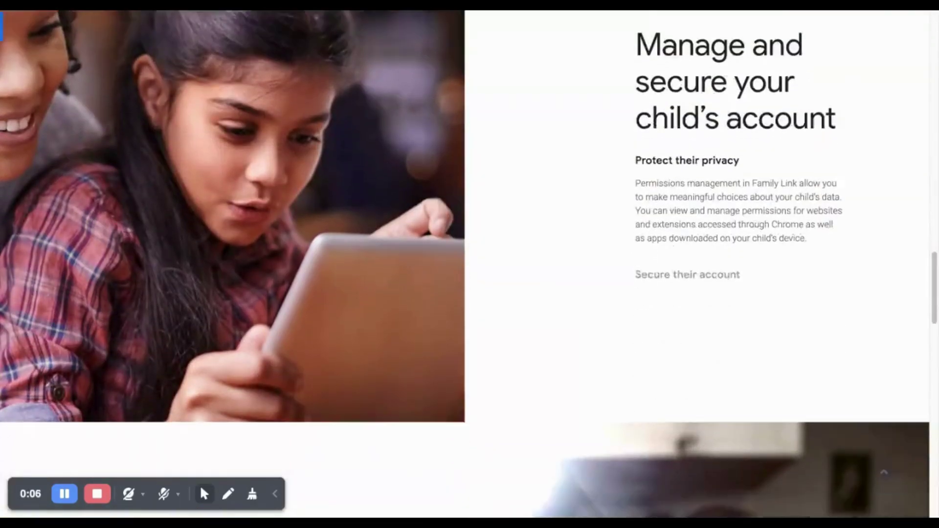
pyautogui.scroll(-16, 465, 264)
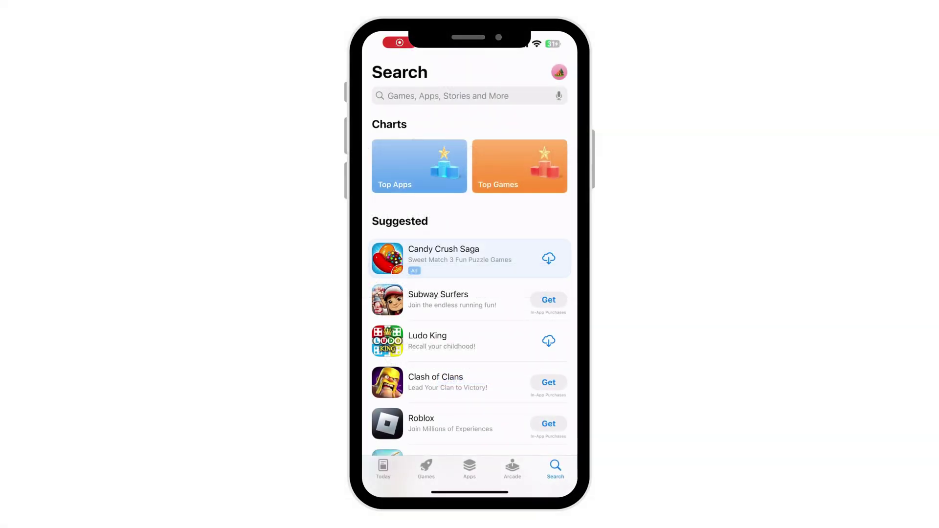
# Search the App Store for 'famil' and open the already-installed Google Family Link listing
pyautogui.click(465, 96)
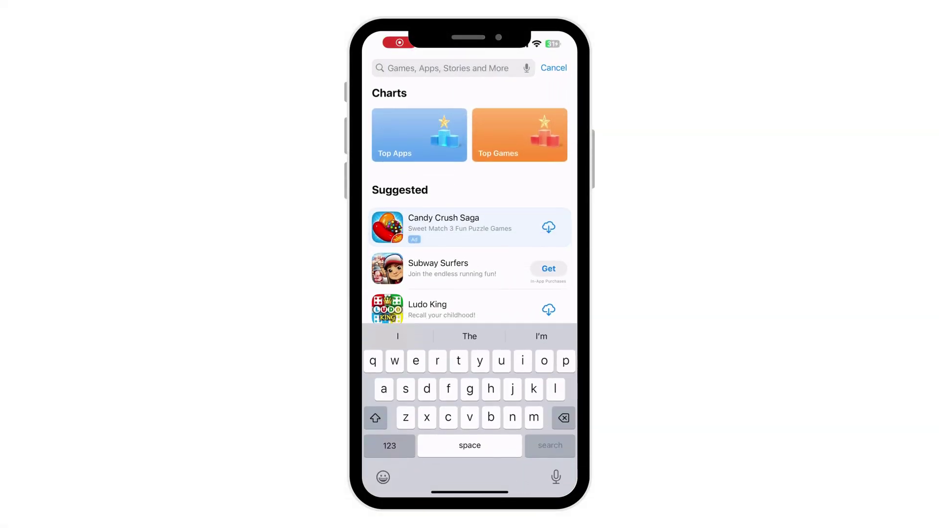
pyautogui.write('family link')
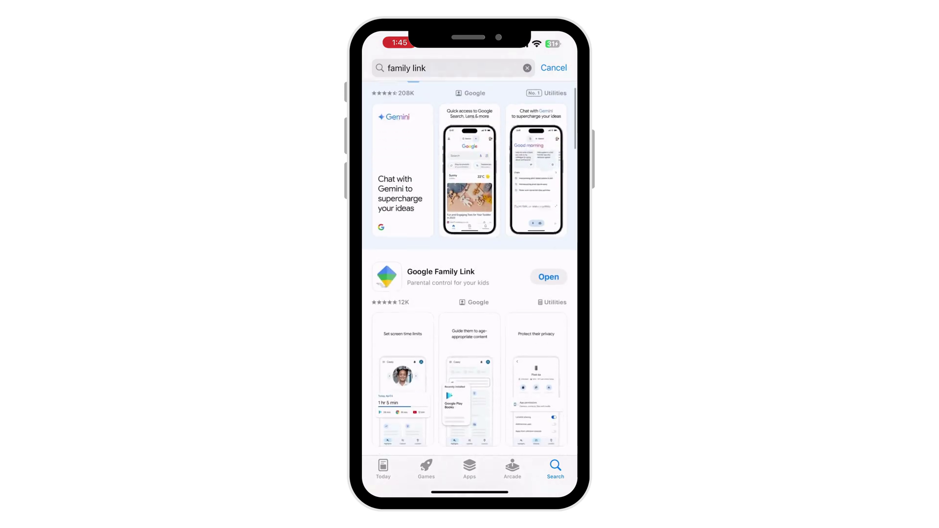
pyautogui.click(441, 238)
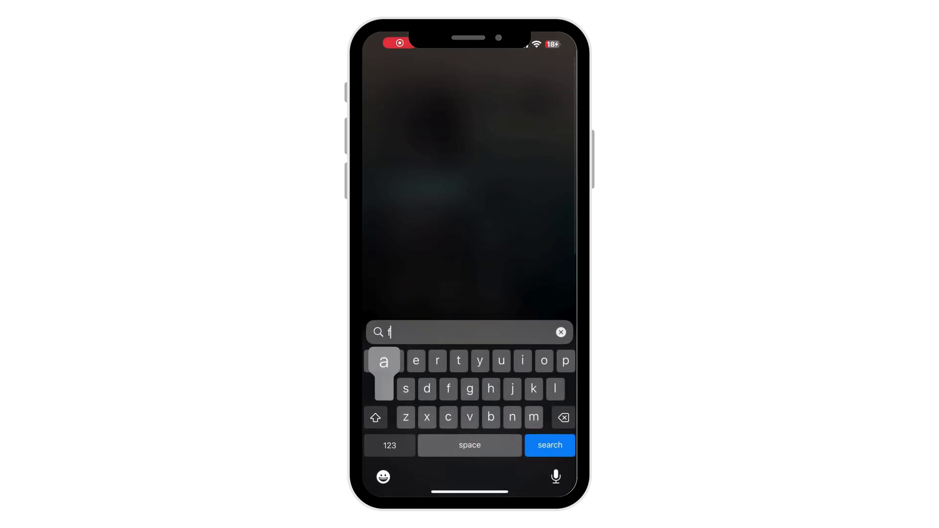
# Launch Family Link, continue as the signed-in parent, and answer that the child has a Google Account
pyautogui.write('ami')
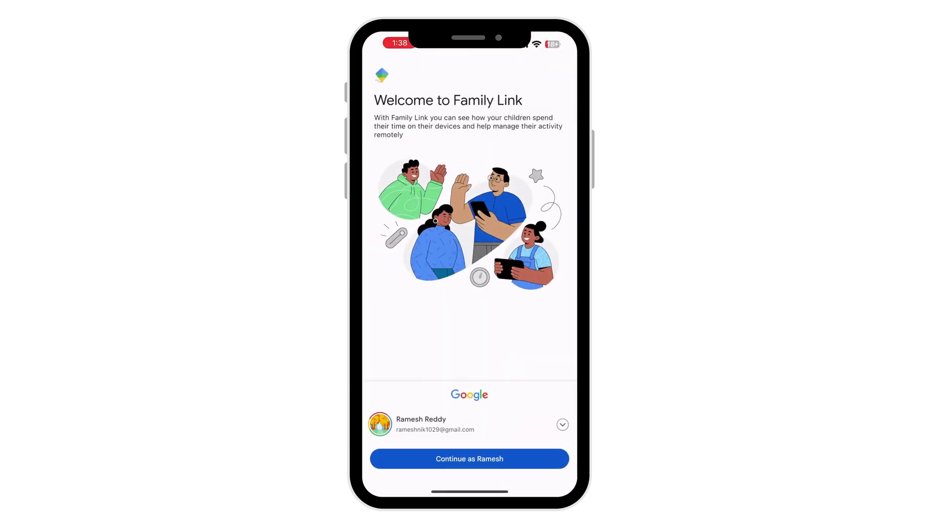
pyautogui.click(470, 459)
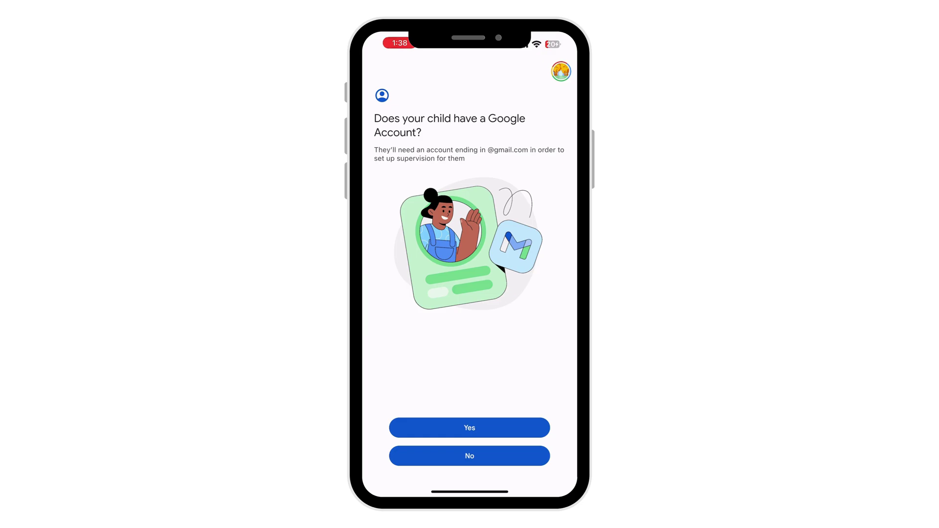
pyautogui.click(470, 428)
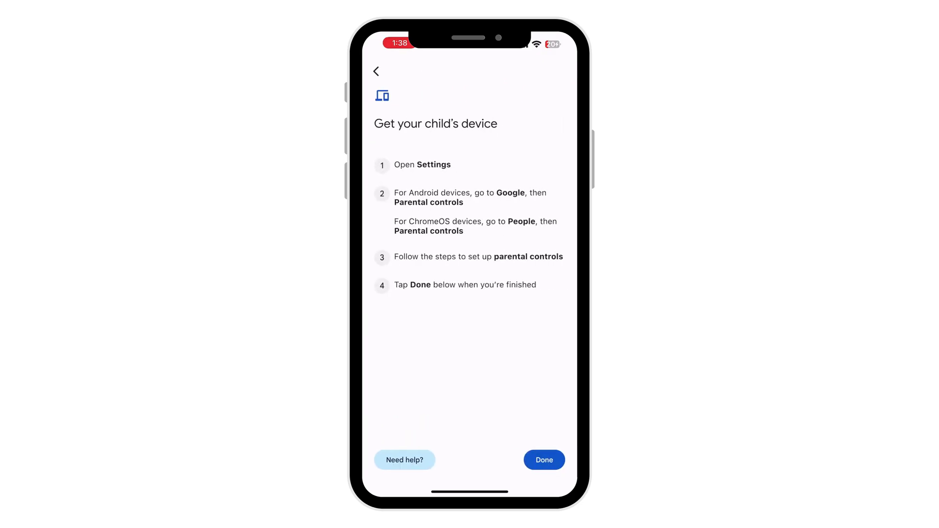
# Finish the child device steps, go back, and answer that the child has no Google Account
pyautogui.click(544, 460)
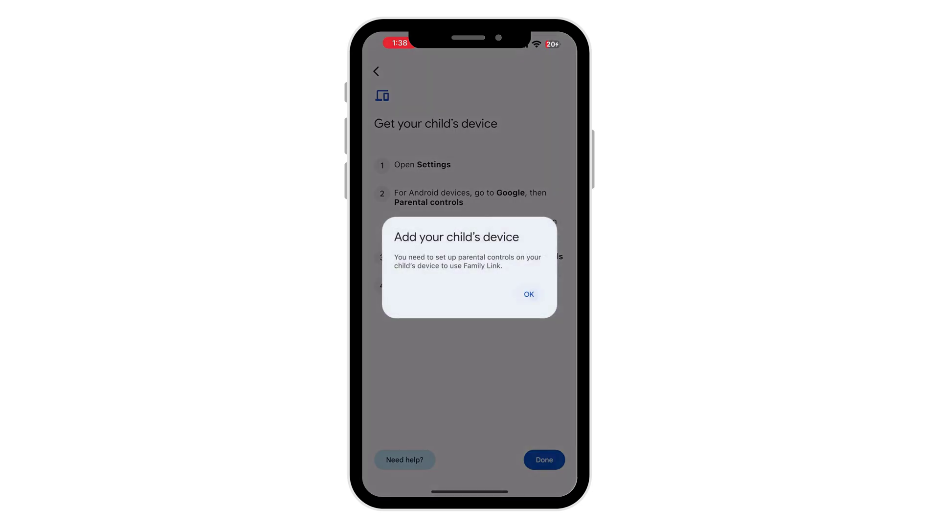
pyautogui.click(529, 294)
pyautogui.click(376, 71)
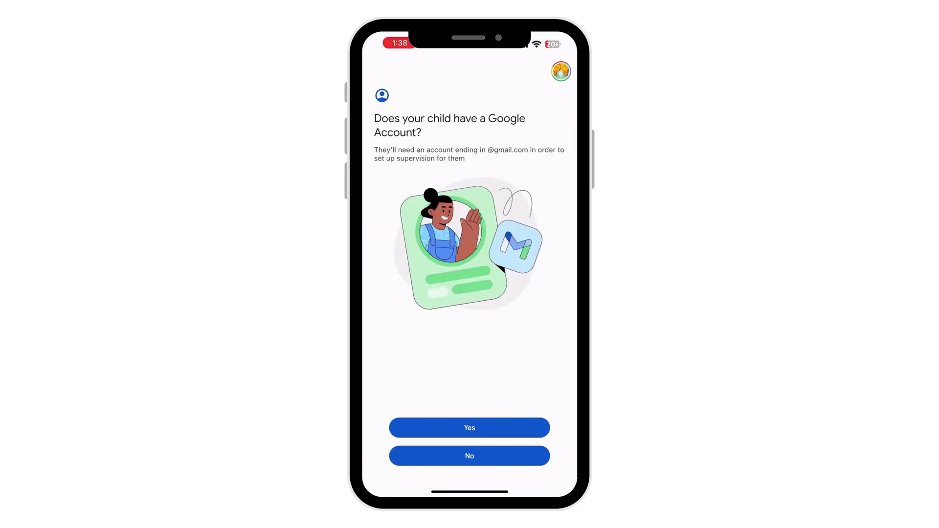
pyautogui.click(470, 456)
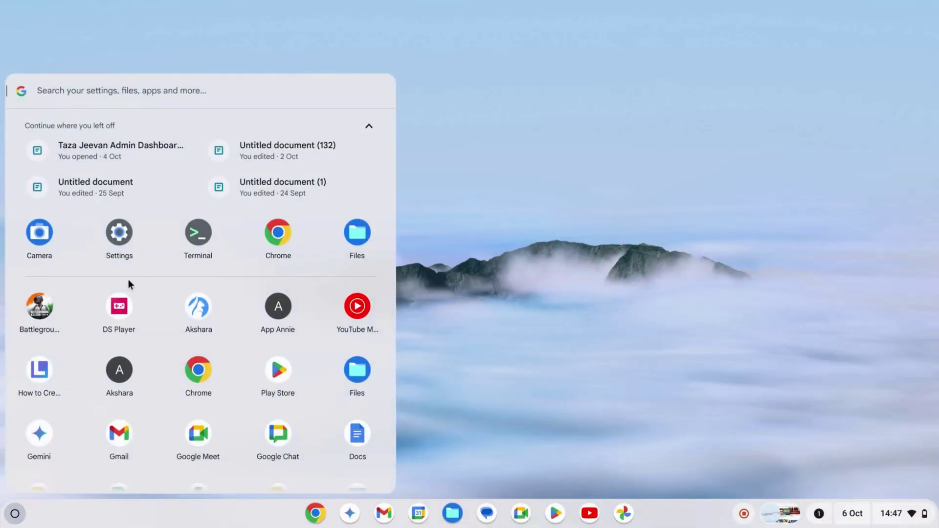
# From the launcher go to Settings > Accounts and choose Set up for Parental controls
pyautogui.click(124, 235)
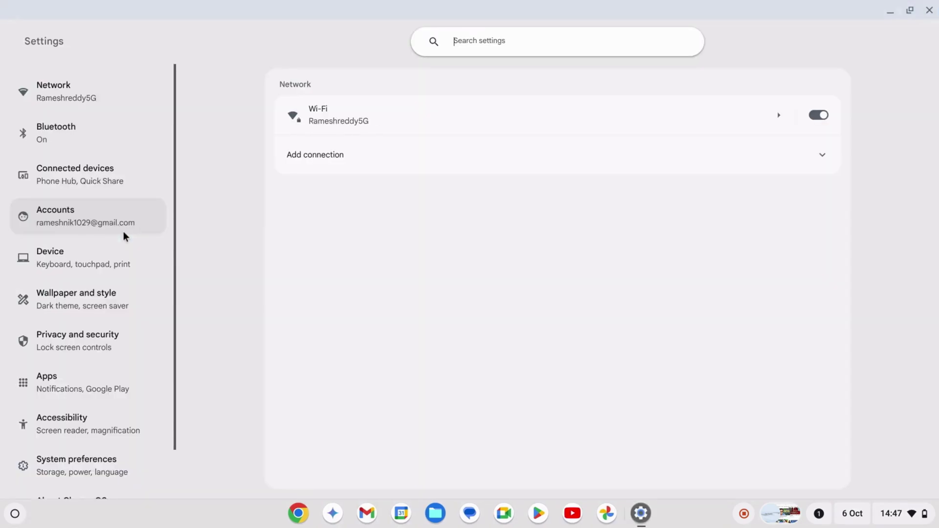
pyautogui.click(90, 225)
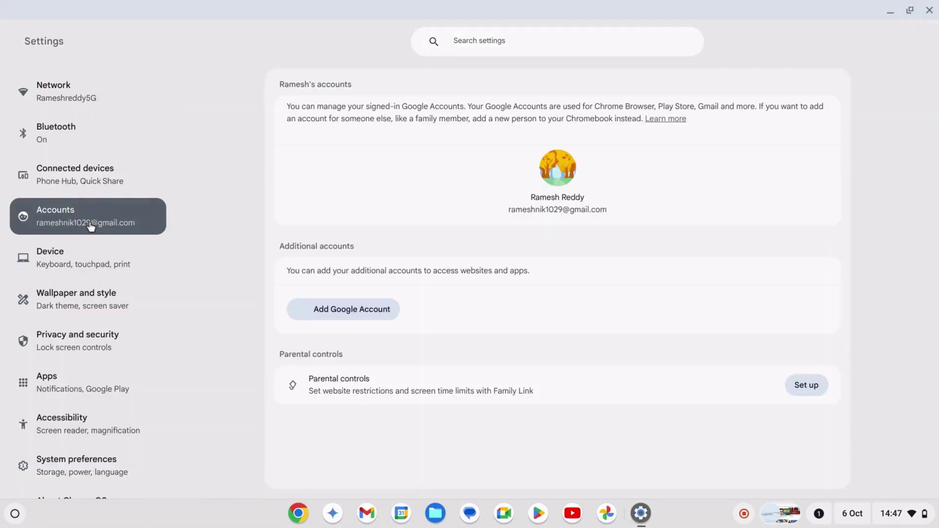
pyautogui.click(801, 392)
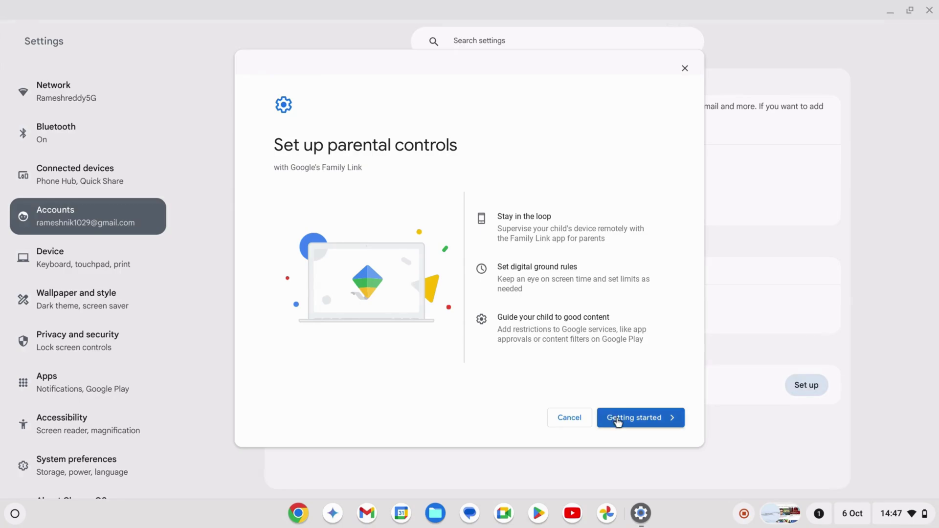
# Begin parental controls setup, pass the overview, and confirm this is the child to supervise
pyautogui.click(618, 419)
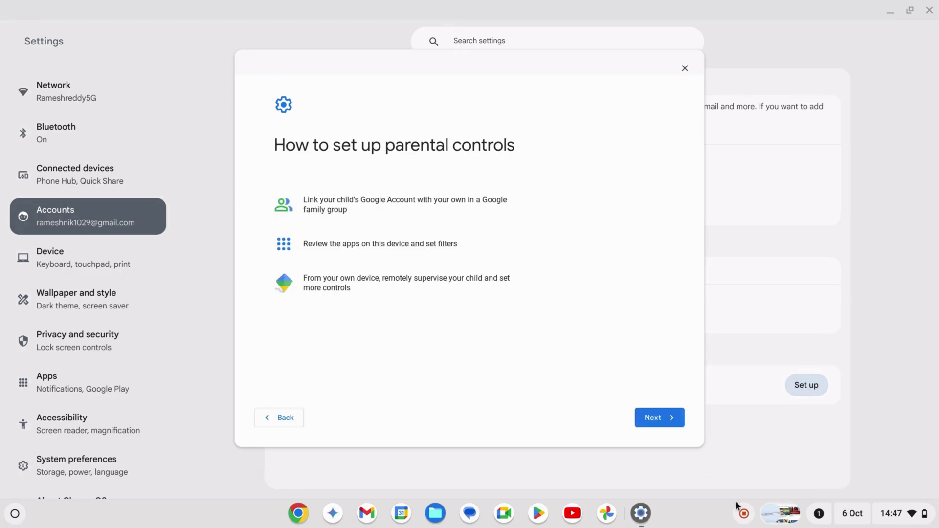
pyautogui.click(656, 424)
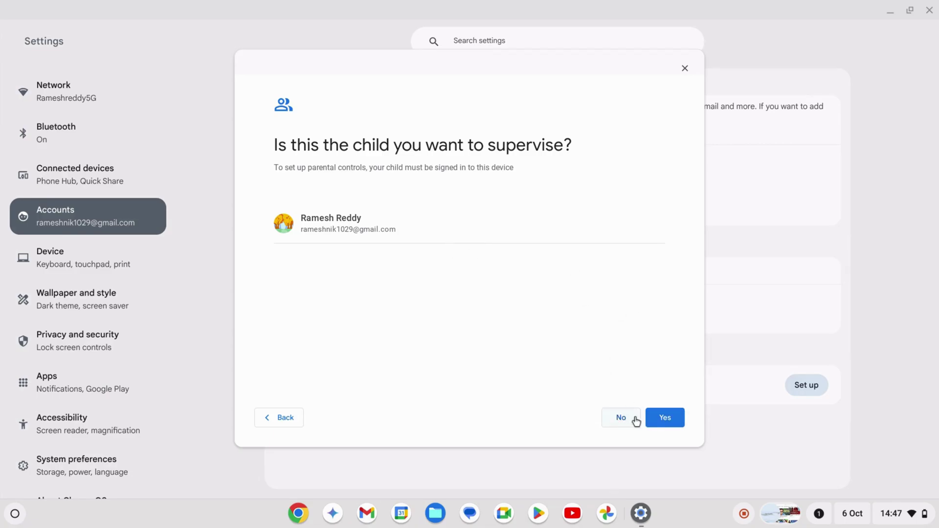
pyautogui.click(657, 422)
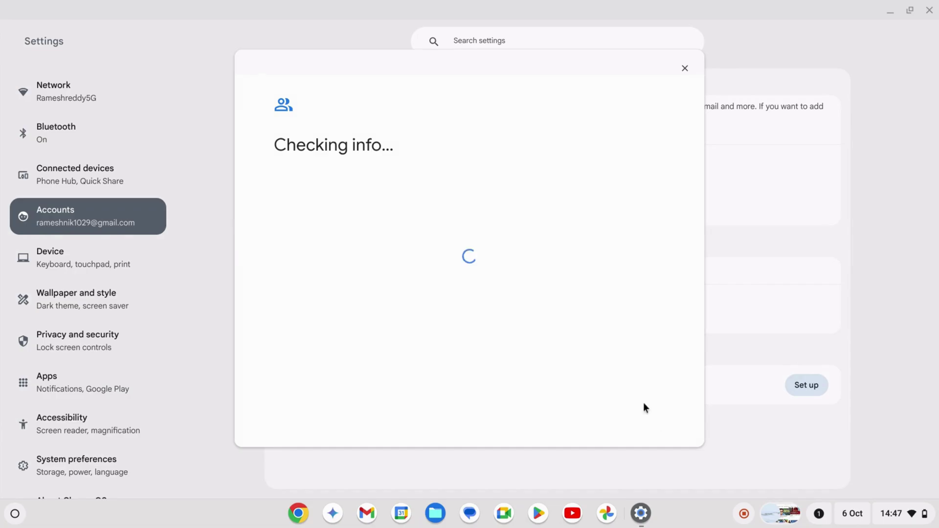
# Review the full supervisable devices list and continue past the unsupported devices warning
pyautogui.scroll(-5, 436, 254)
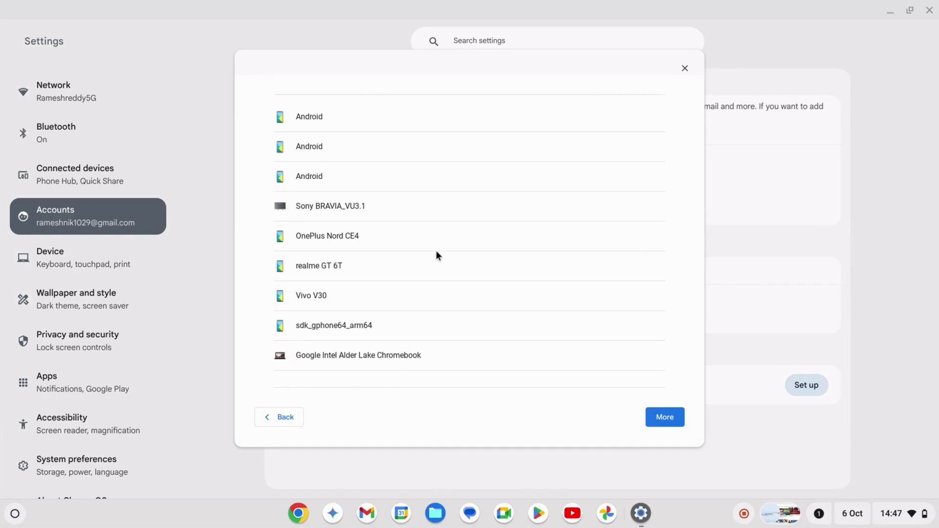
pyautogui.scroll(5, 437, 254)
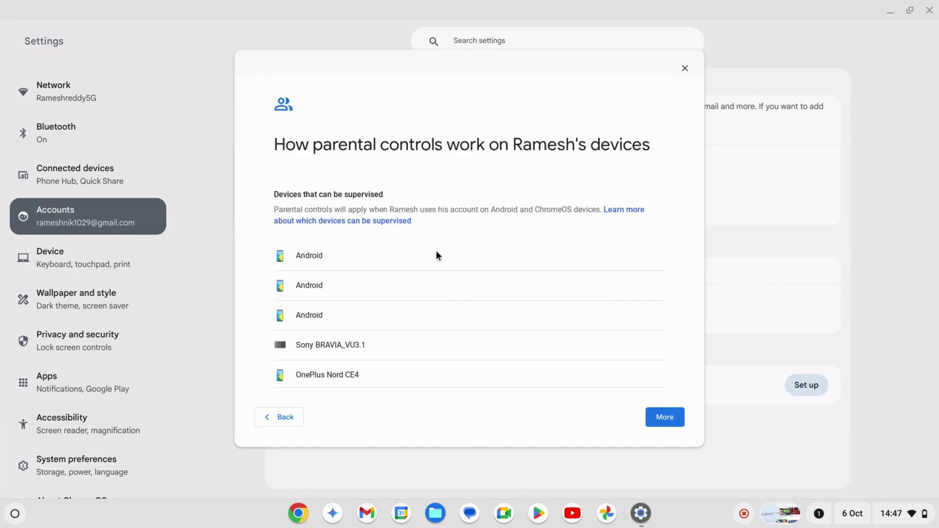
pyautogui.scroll(-5, 437, 253)
pyautogui.scroll(3, 437, 254)
pyautogui.scroll(1, 437, 252)
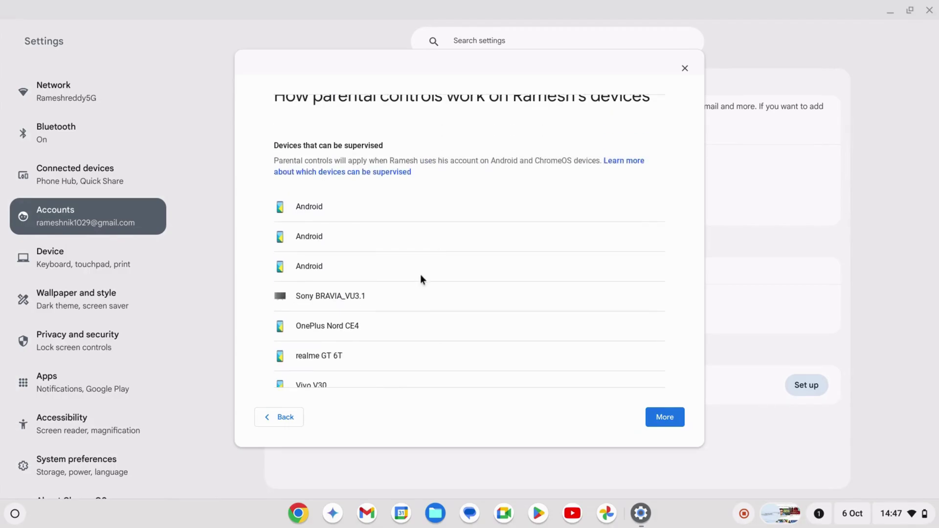
pyautogui.click(664, 426)
pyautogui.click(664, 427)
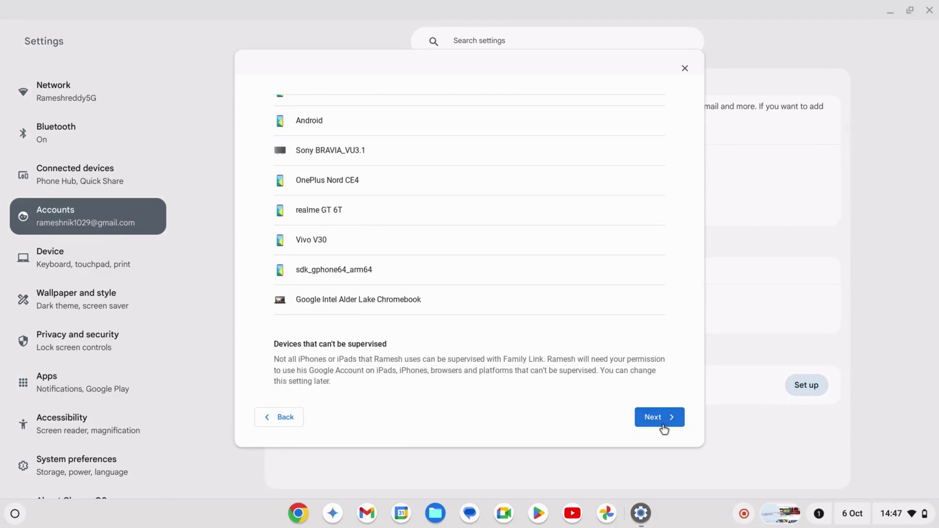
pyautogui.click(659, 418)
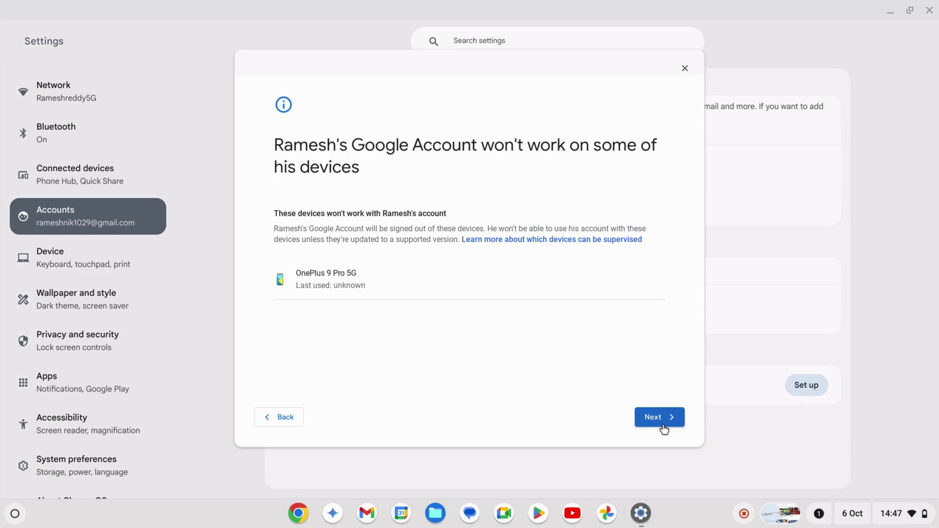
pyautogui.click(664, 427)
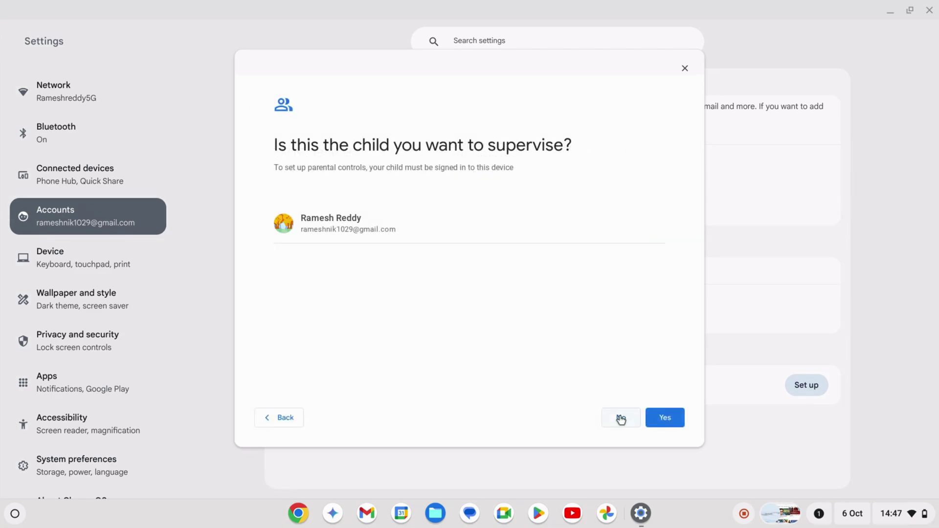
# Answer No, cancel the sign-out prompt, then reopen Settings > Accounts and restart Parental controls setup
pyautogui.click(620, 417)
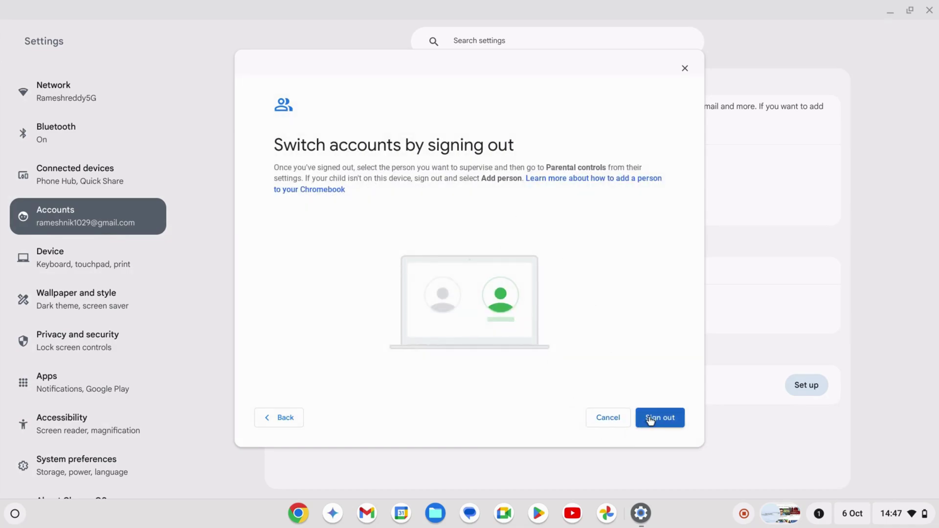
pyautogui.click(607, 418)
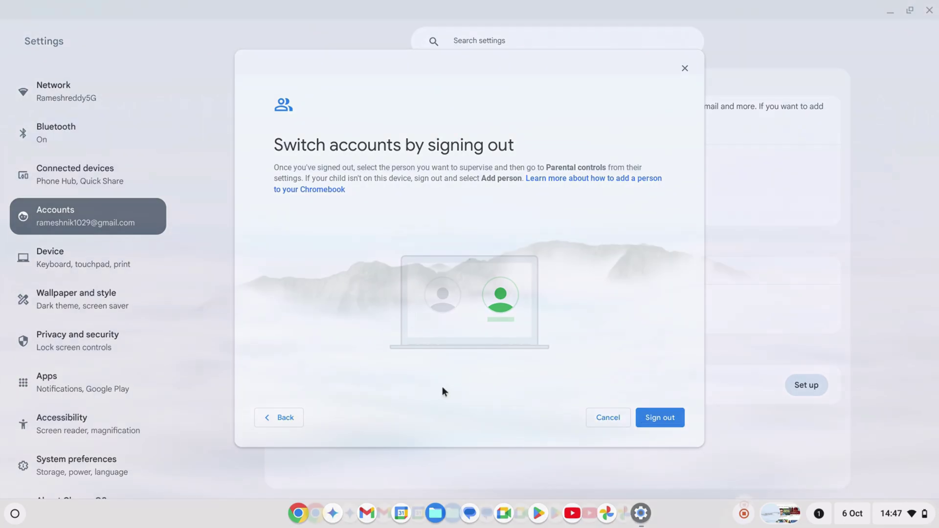
pyautogui.press('super')
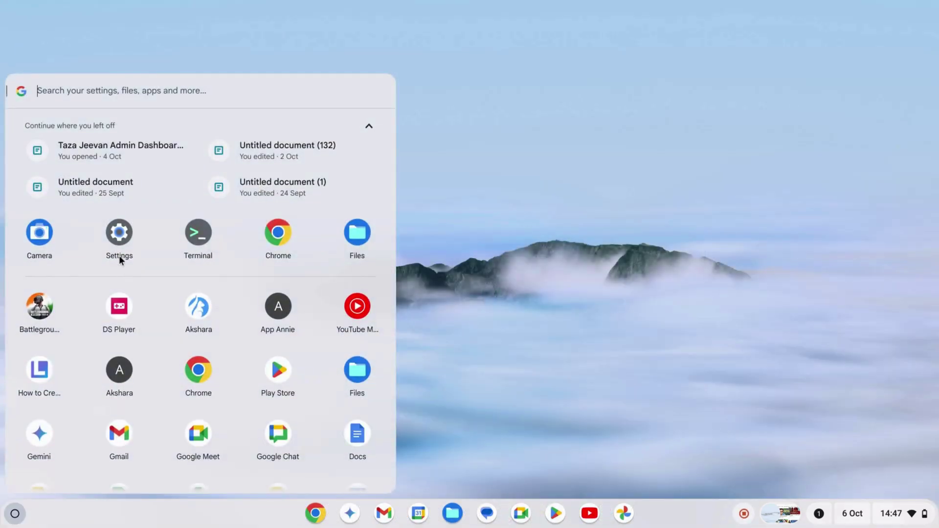
pyautogui.click(119, 252)
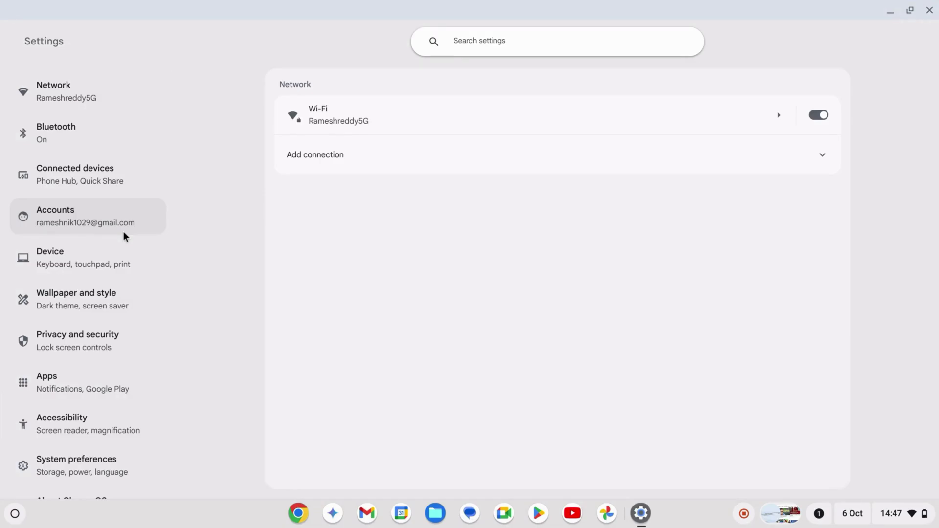
pyautogui.click(90, 225)
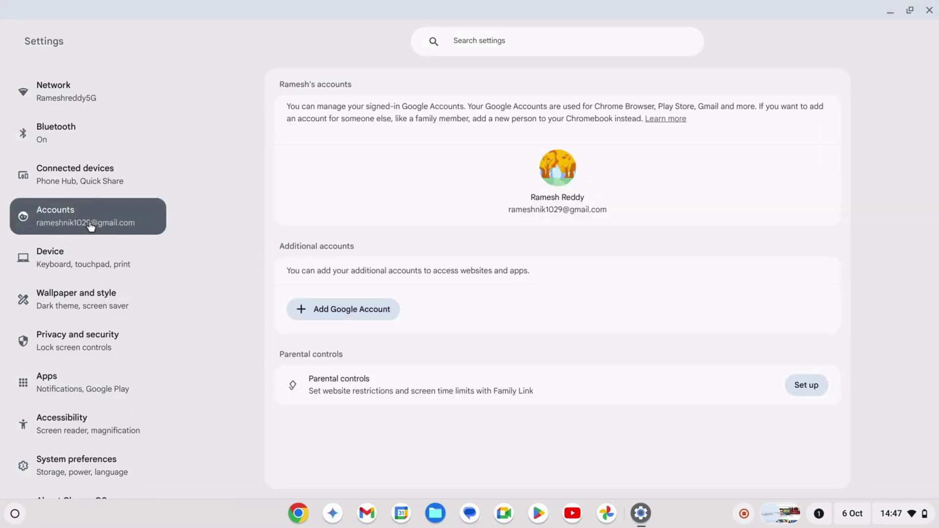
pyautogui.click(801, 392)
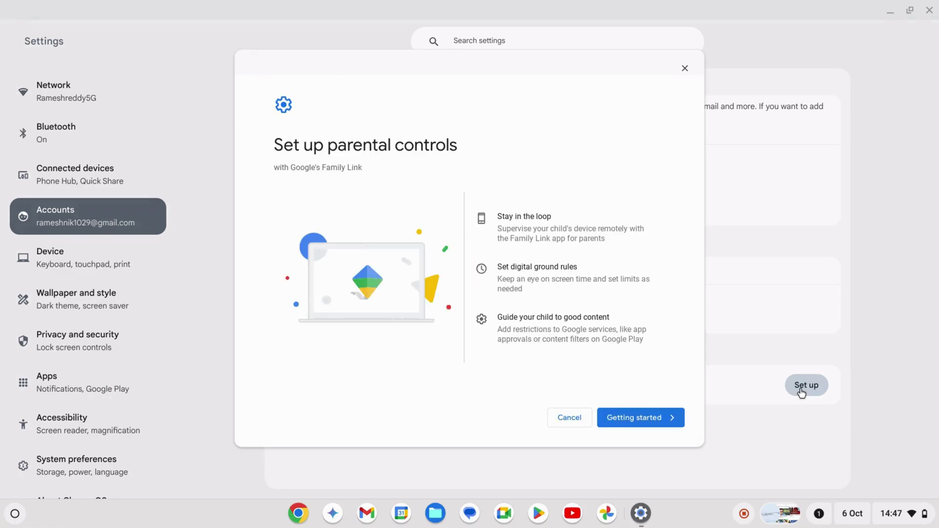
# Begin the setup walkthrough and confirm the signed-in account is the child to supervise
pyautogui.click(617, 421)
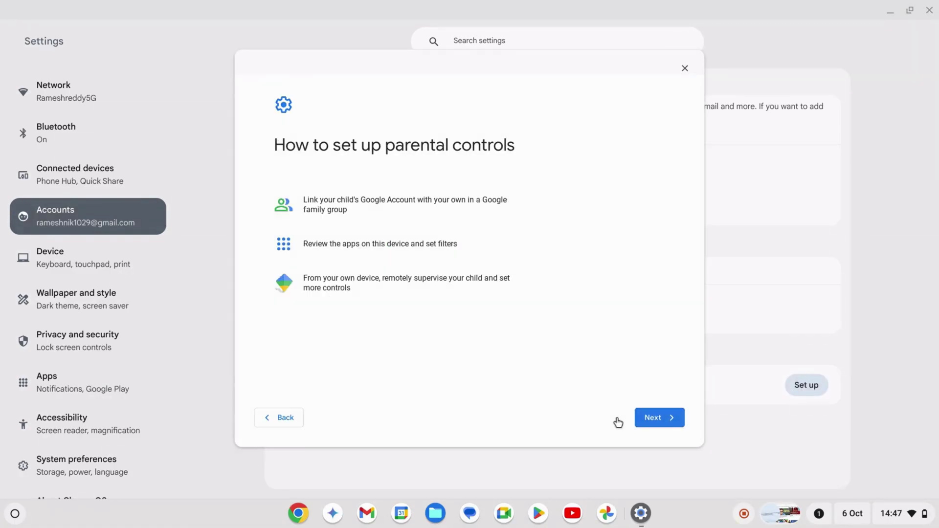
pyautogui.click(656, 422)
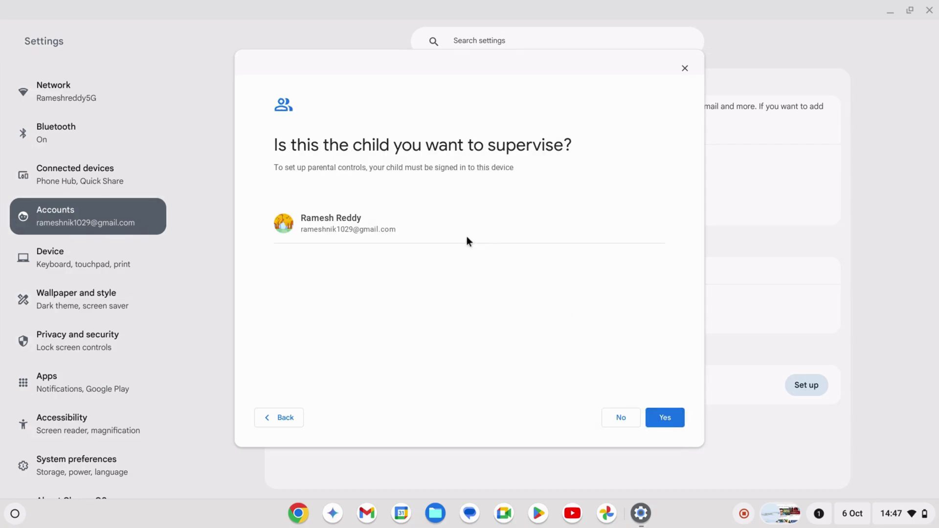
pyautogui.click(657, 422)
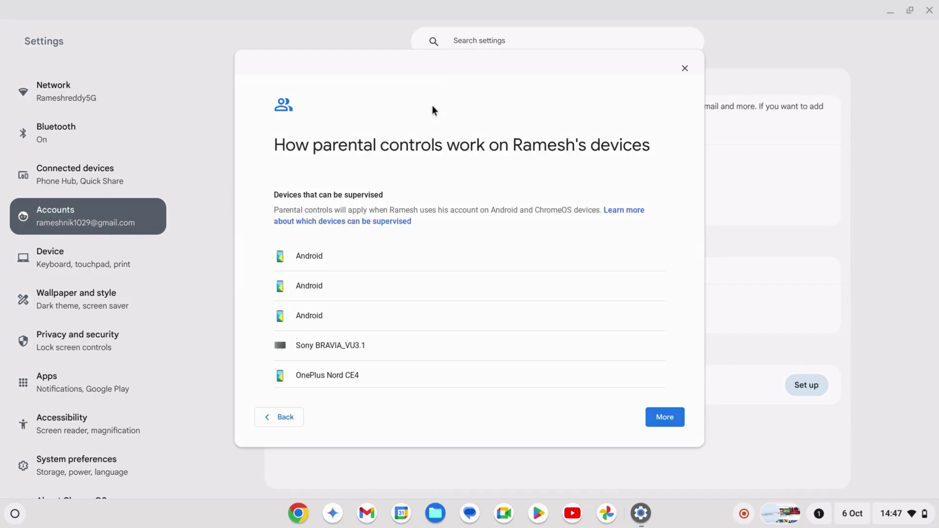
# Review the rest of the supervisable devices list and continue past it
pyautogui.scroll(-5, 436, 250)
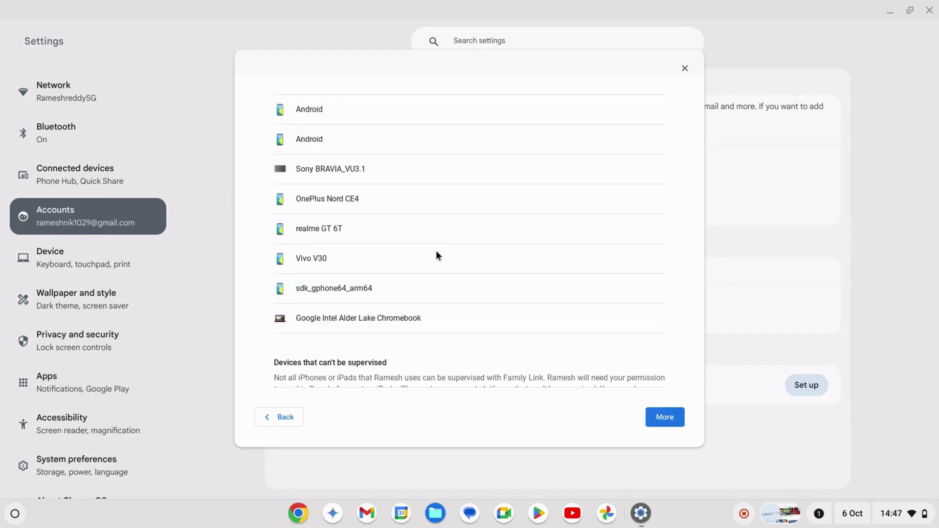
pyautogui.scroll(5, 436, 250)
pyautogui.scroll(-5, 436, 251)
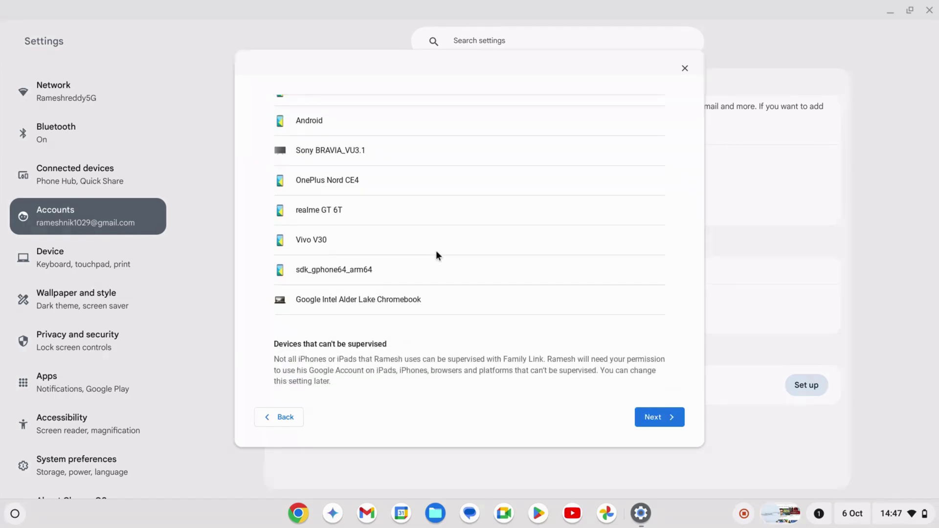
pyautogui.scroll(4, 436, 250)
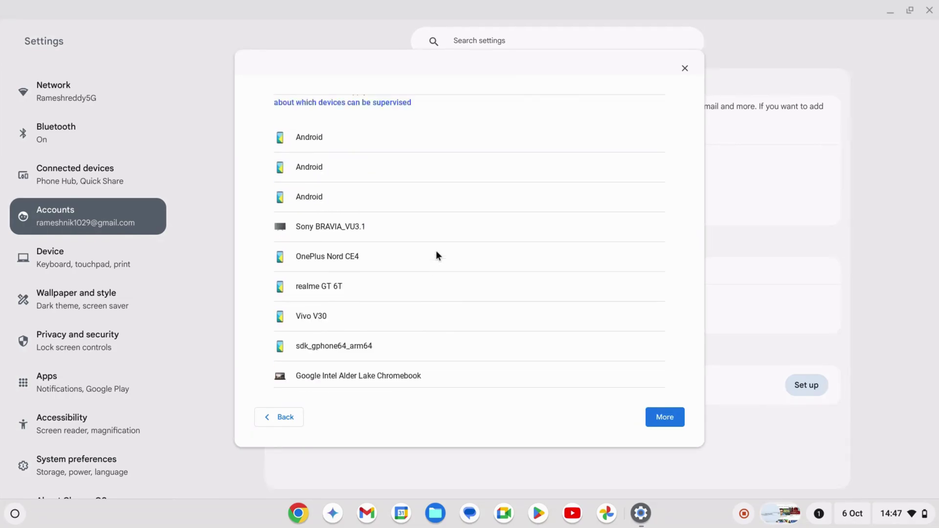
pyautogui.click(664, 421)
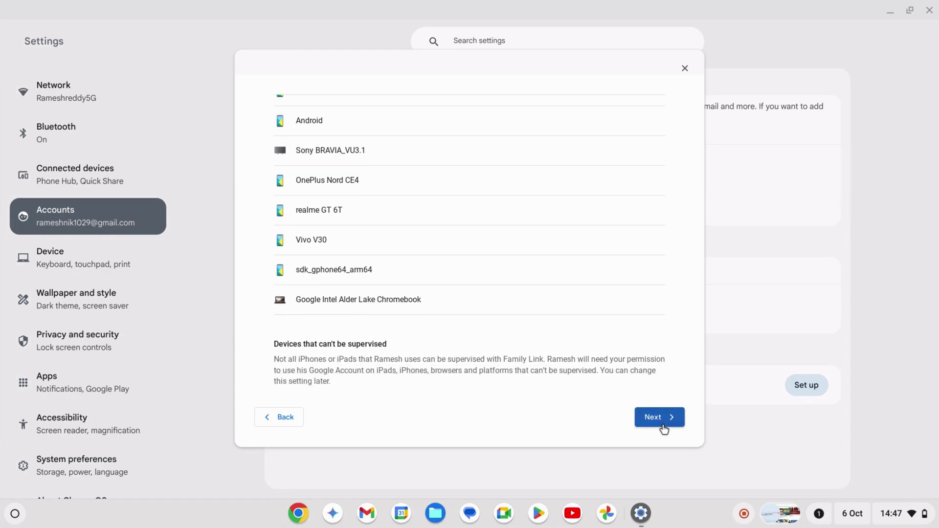
pyautogui.click(664, 426)
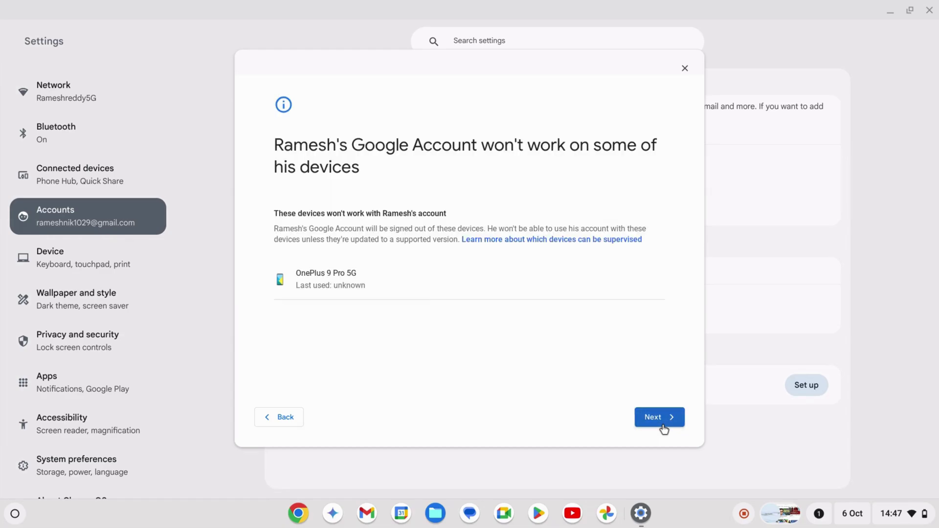
# Sign in with the parent's Gmail address and password
pyautogui.click(664, 426)
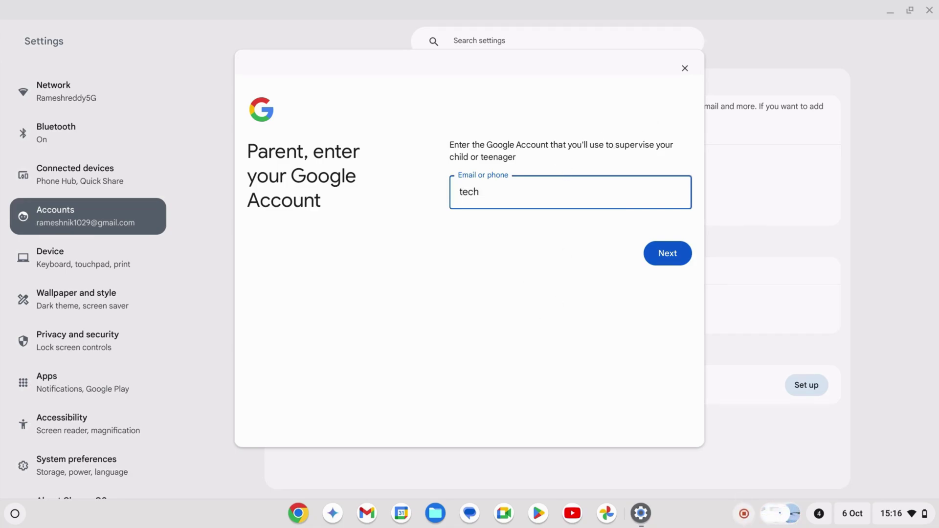
pyautogui.press('Return')
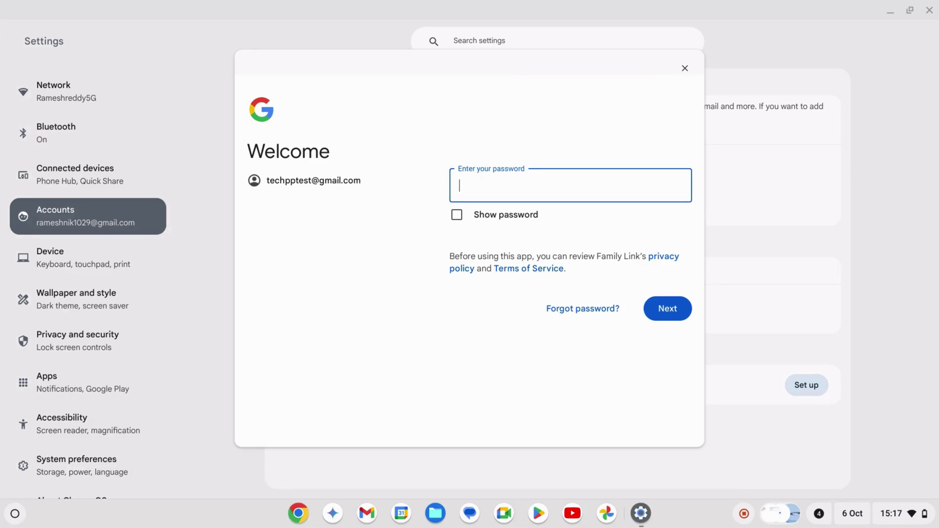
pyautogui.write('•••')
pyautogui.press('Return')
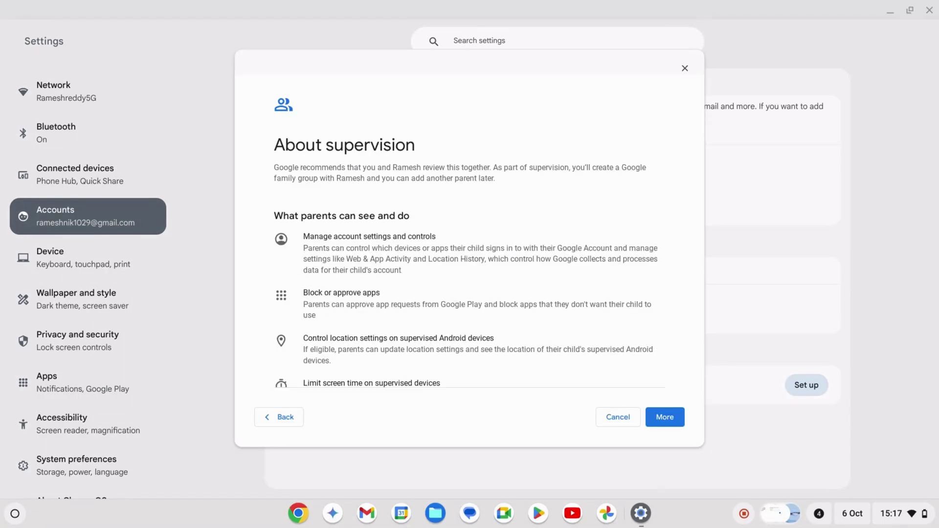
# Read down to the agreement section, enter the child's password, and agree to supervision
pyautogui.click(664, 417)
pyautogui.click(664, 417)
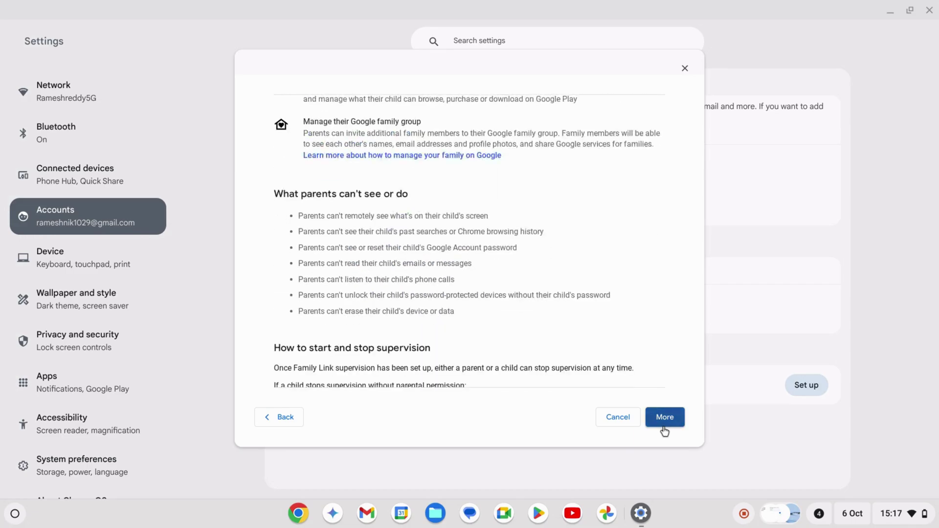
pyautogui.click(664, 417)
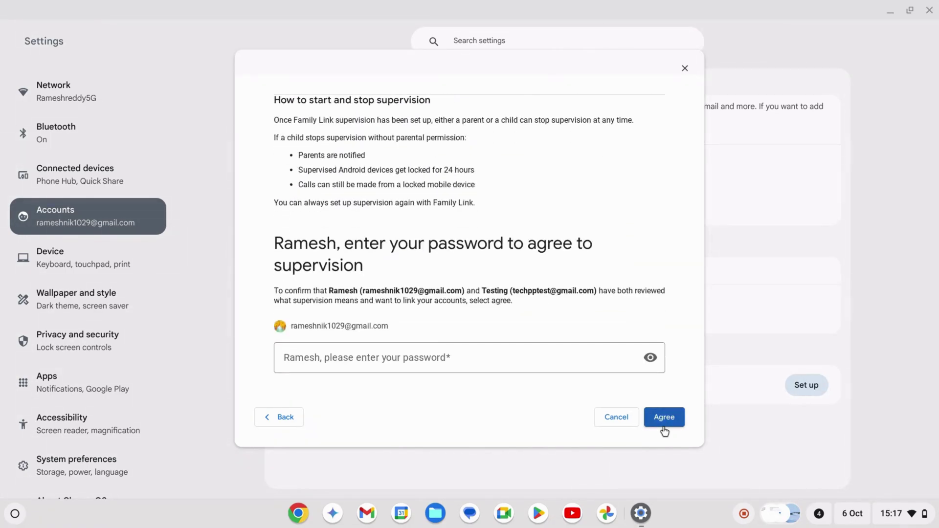
pyautogui.click(508, 356)
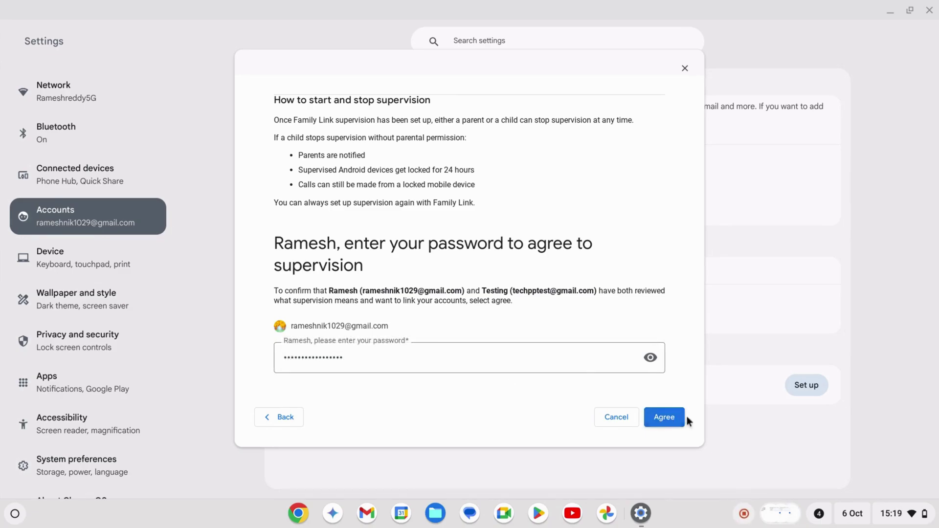
pyautogui.click(673, 419)
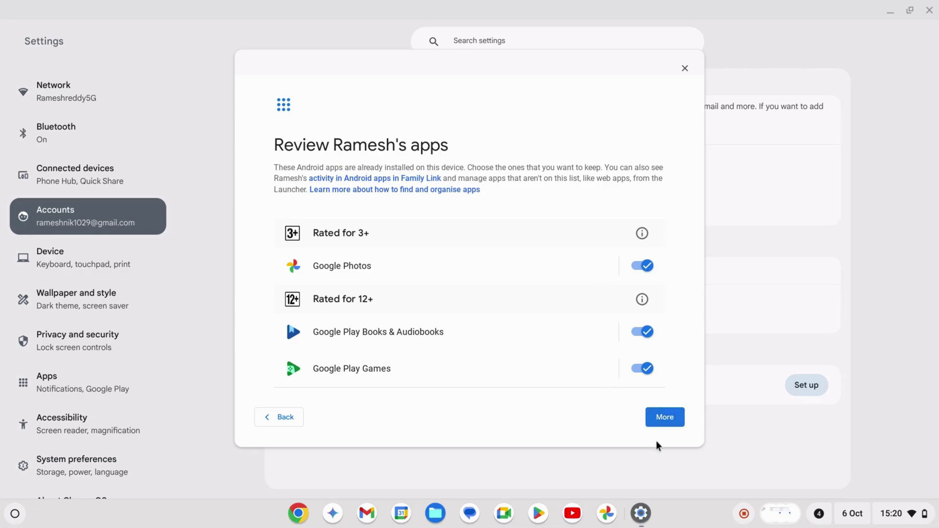
# Keep all apps and default filters, pass the device overview, and skip installing Family Link on parent devices
pyautogui.click(665, 417)
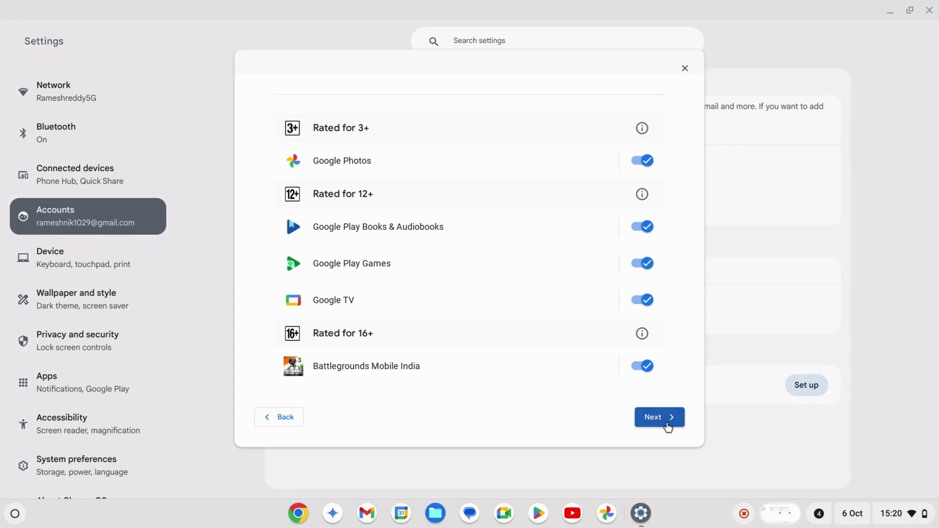
pyautogui.click(666, 424)
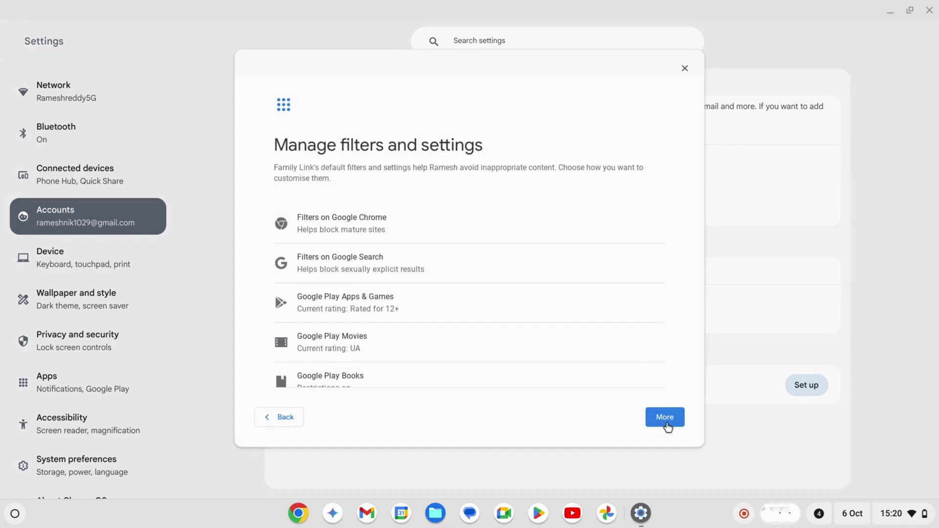
pyautogui.scroll(-3, 597, 290)
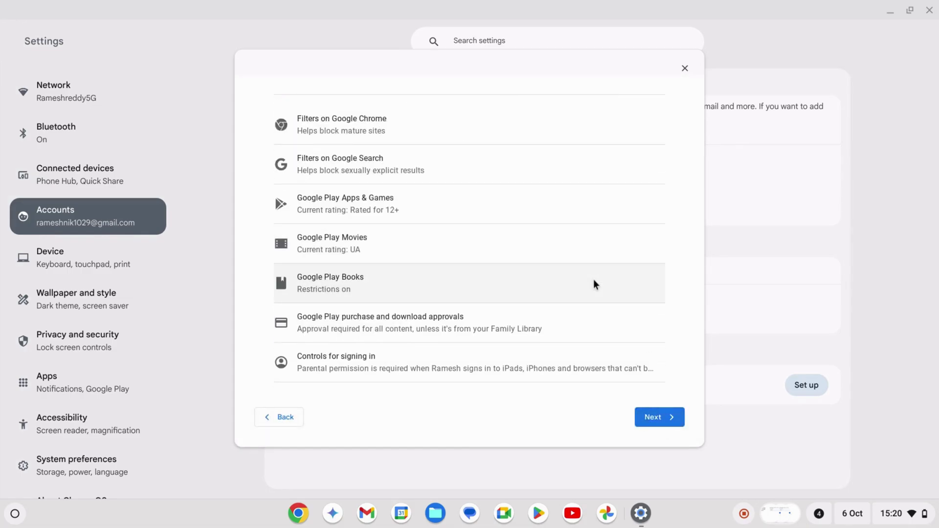
pyautogui.click(646, 416)
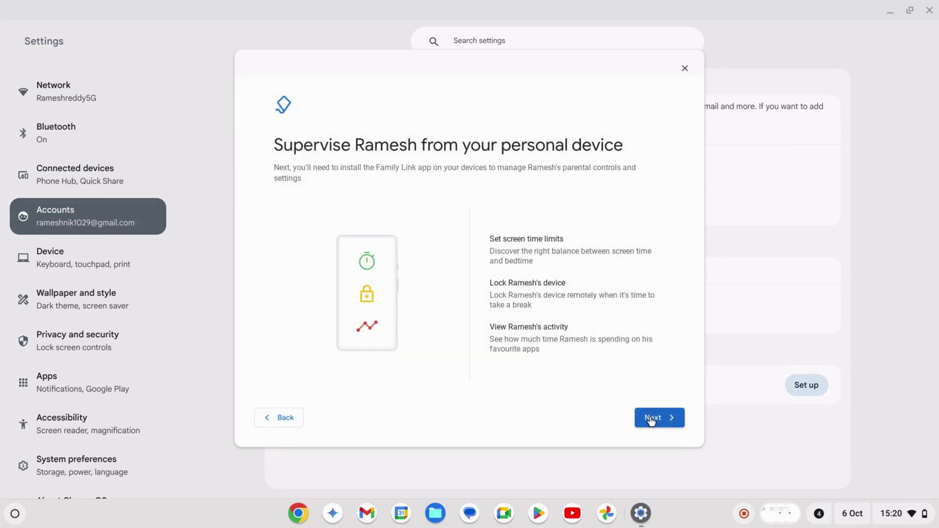
pyautogui.click(664, 420)
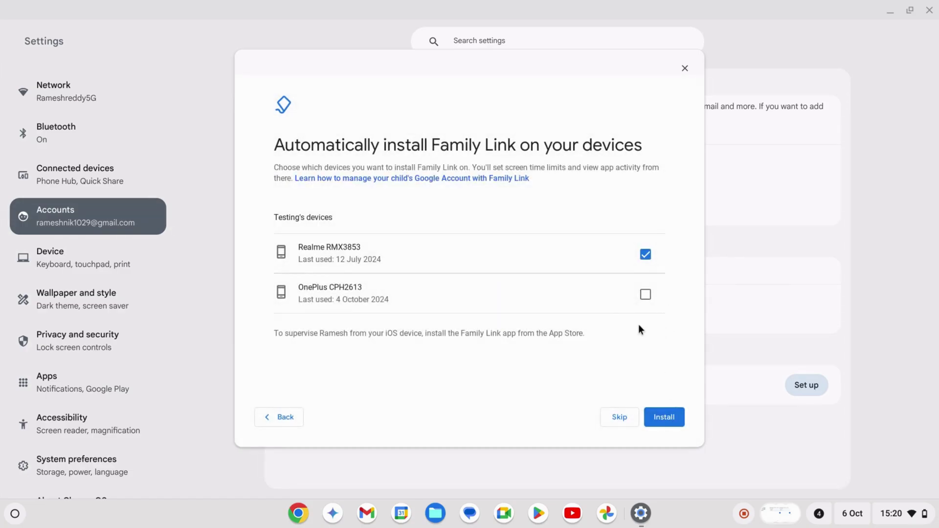
pyautogui.click(629, 419)
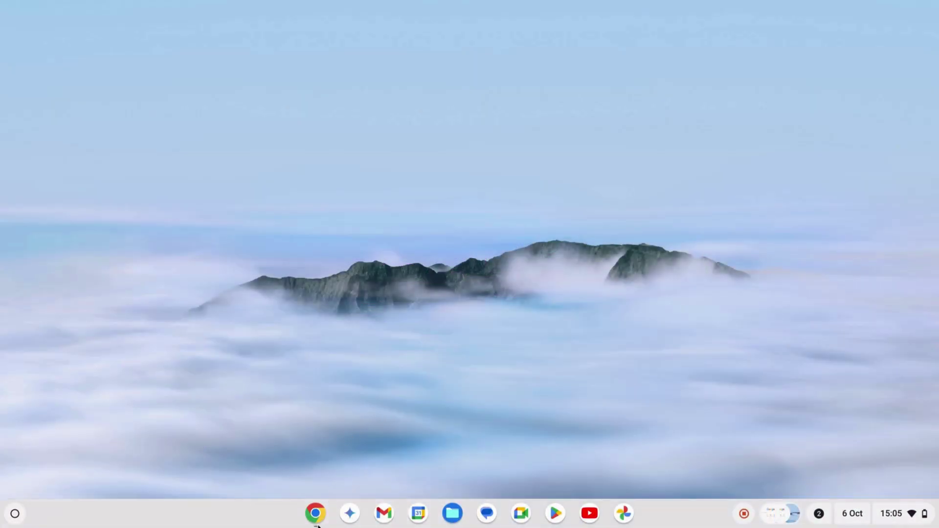
# Launch Chrome from the shelf and load google.com
pyautogui.click(317, 525)
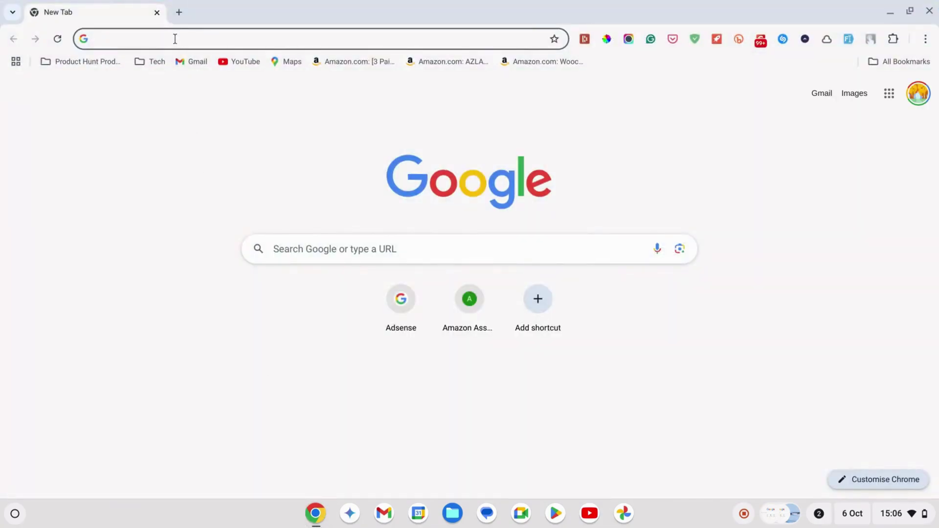
pyautogui.write('google.com')
pyautogui.press('Return')
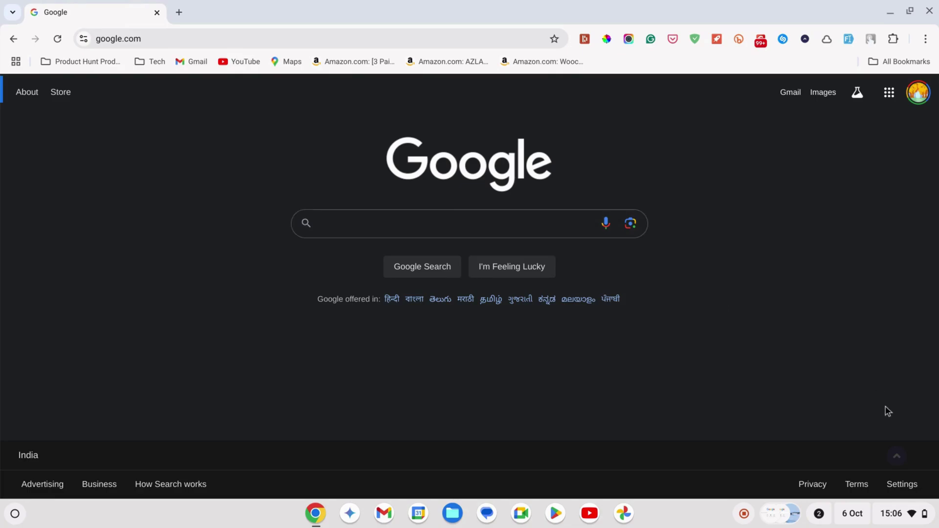
# Go to Google's Search settings and show the SafeSearch options
pyautogui.click(899, 489)
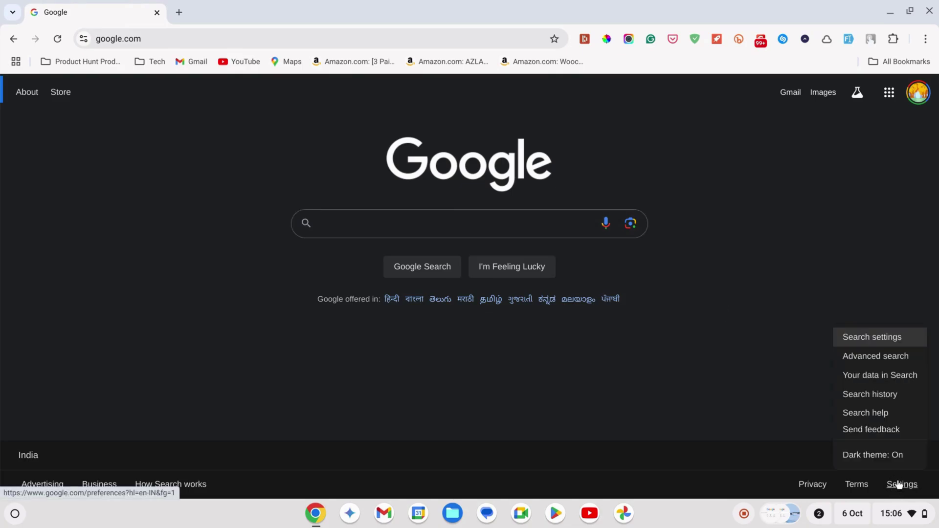
pyautogui.click(872, 348)
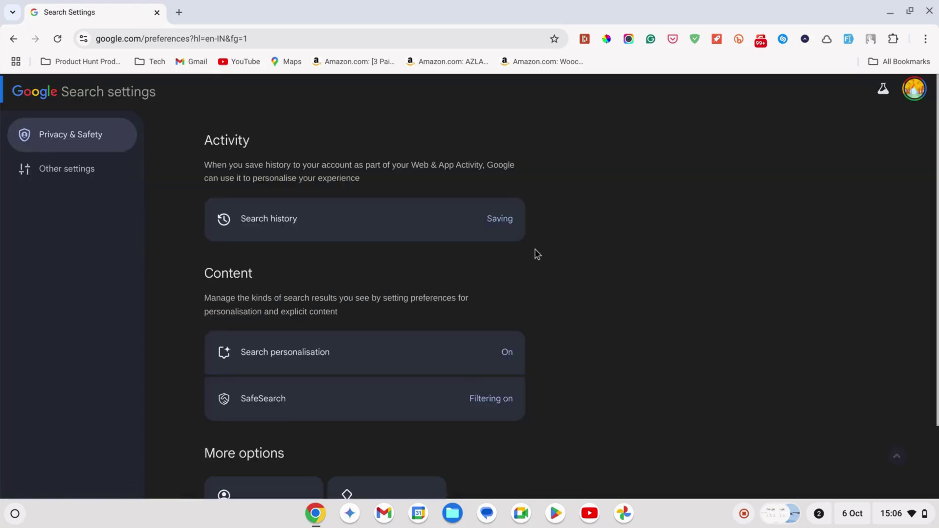
pyautogui.click(431, 400)
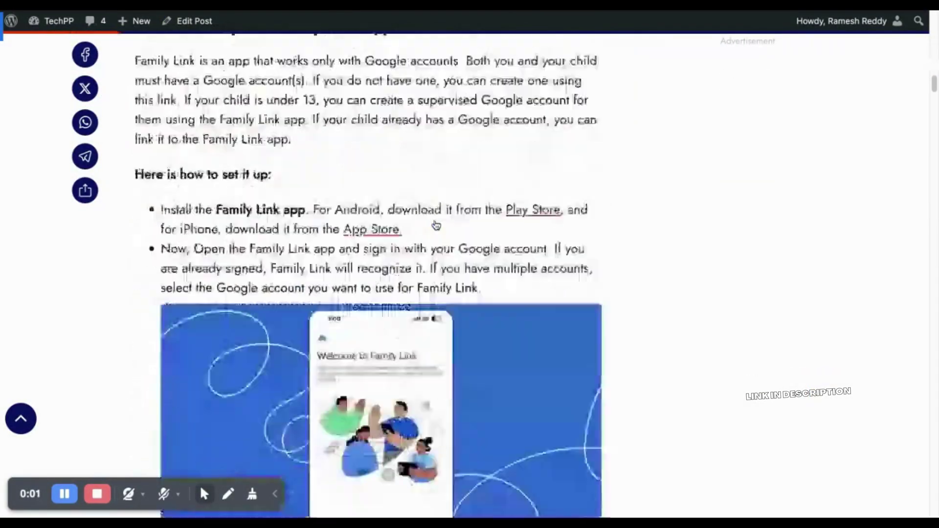
pyautogui.scroll(-20, 436, 224)
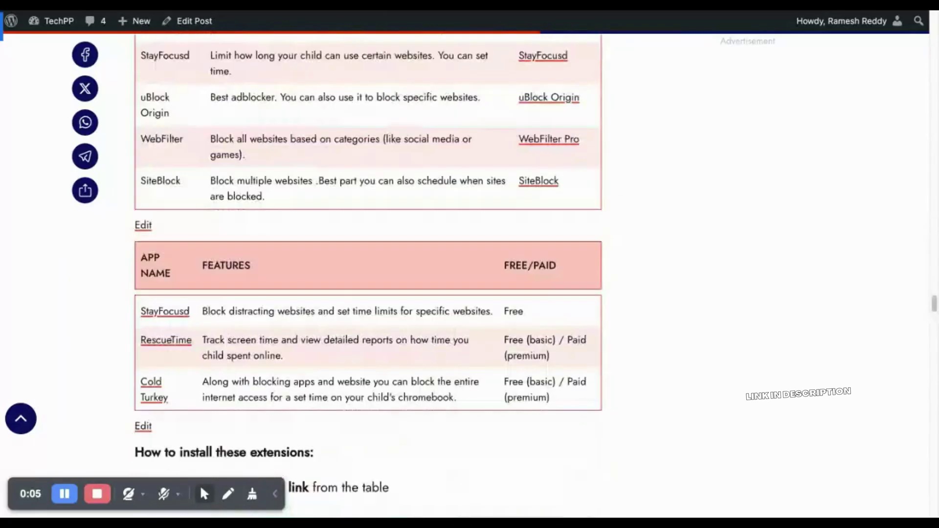
# Scroll to the TechPP table listing BlockSite, StayFocusd, uBlock Origin, WebFilter Pro and SiteBlock
pyautogui.scroll(-3, 548, 196)
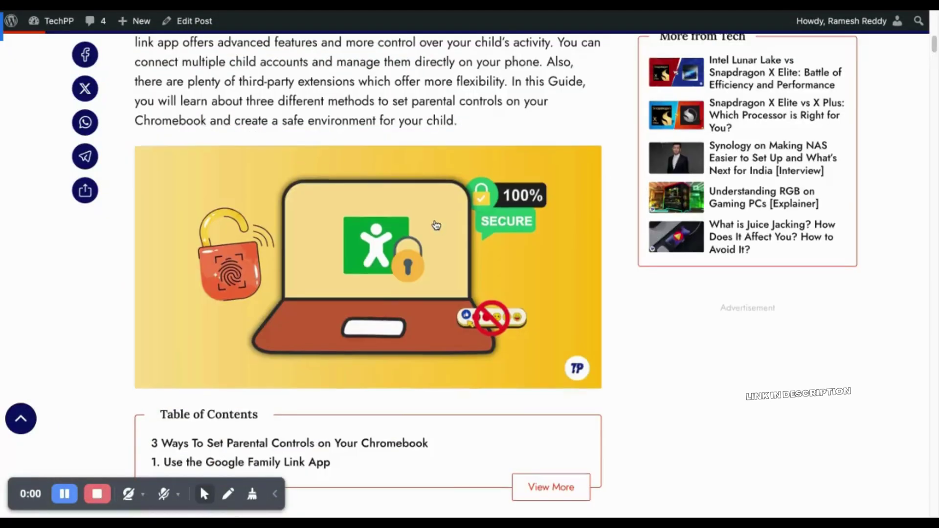
pyautogui.scroll(-10, 436, 225)
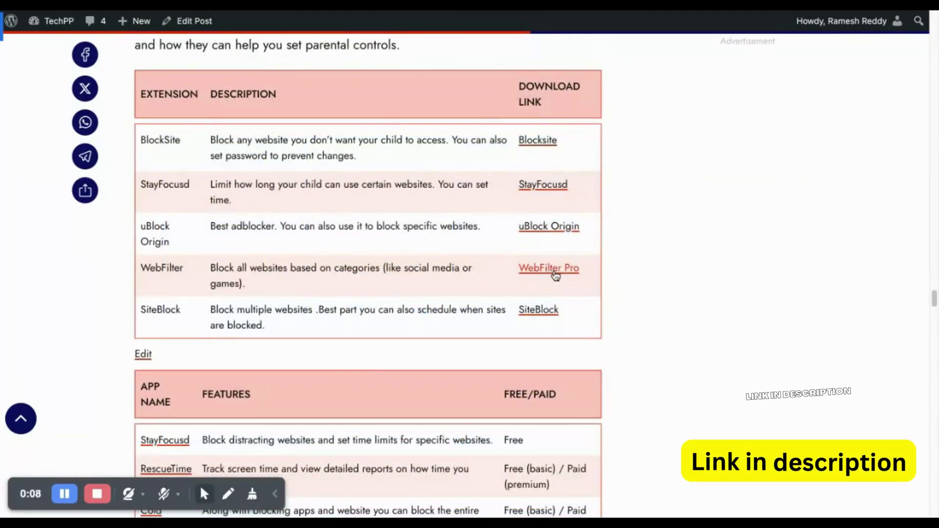